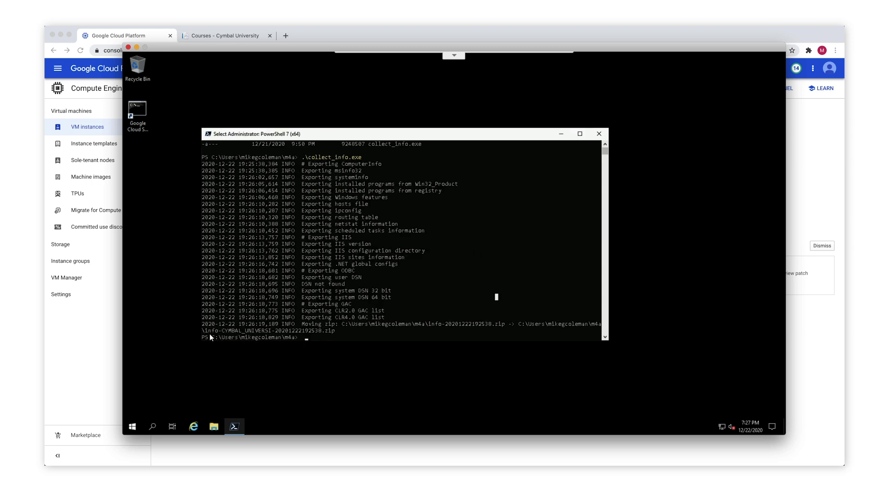
pyautogui.moveTo(207, 331); pyautogui.dragTo(335, 333)
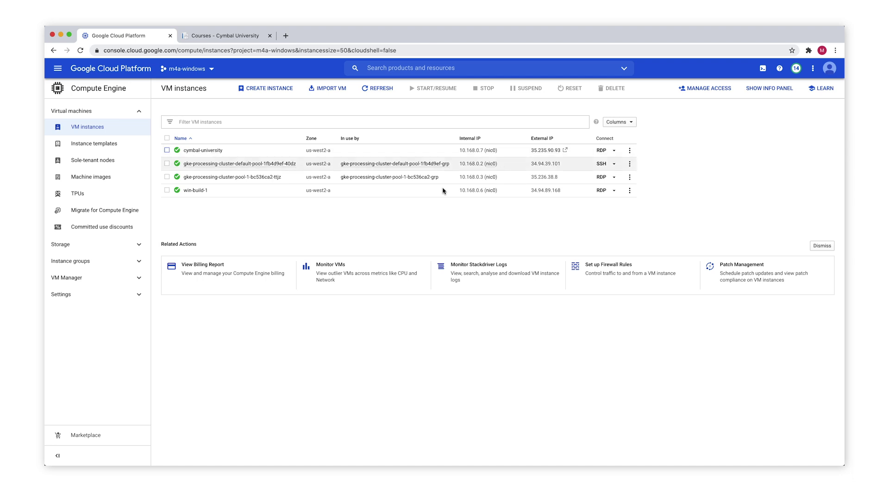
# Step: Stop the cymbal-university VM instance and confirm the shutdown
pyautogui.click(167, 151)
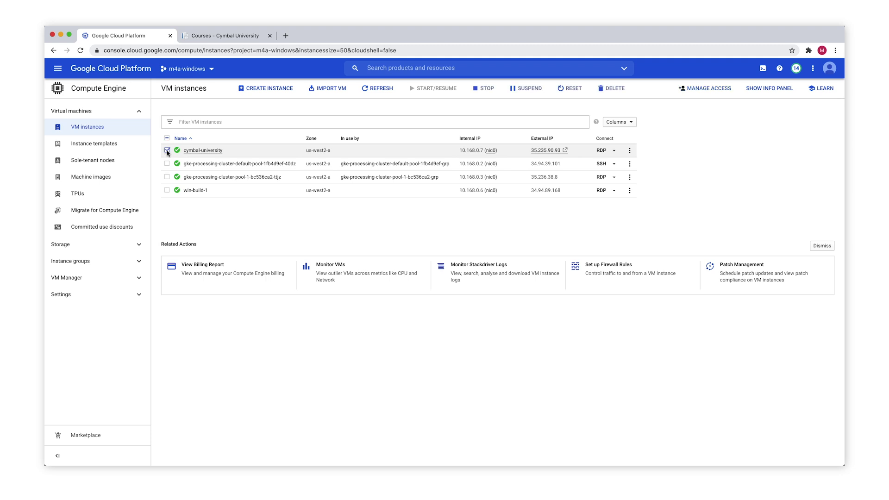
pyautogui.click(474, 89)
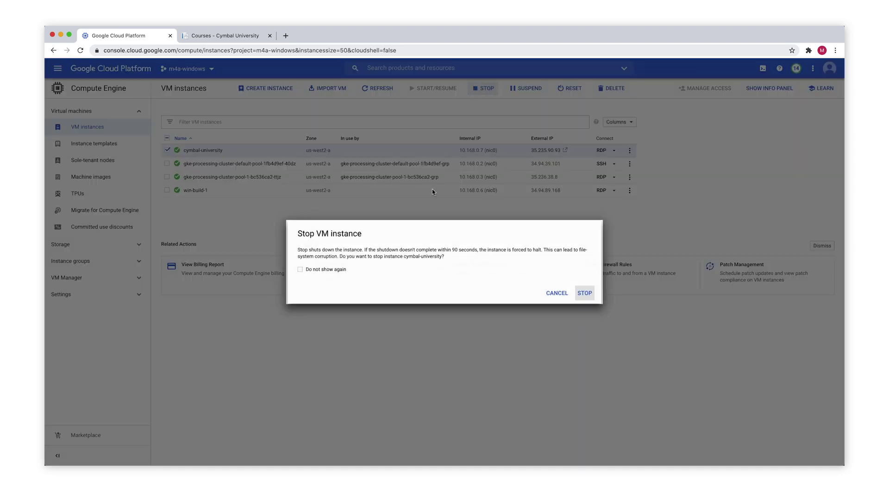
pyautogui.click(589, 293)
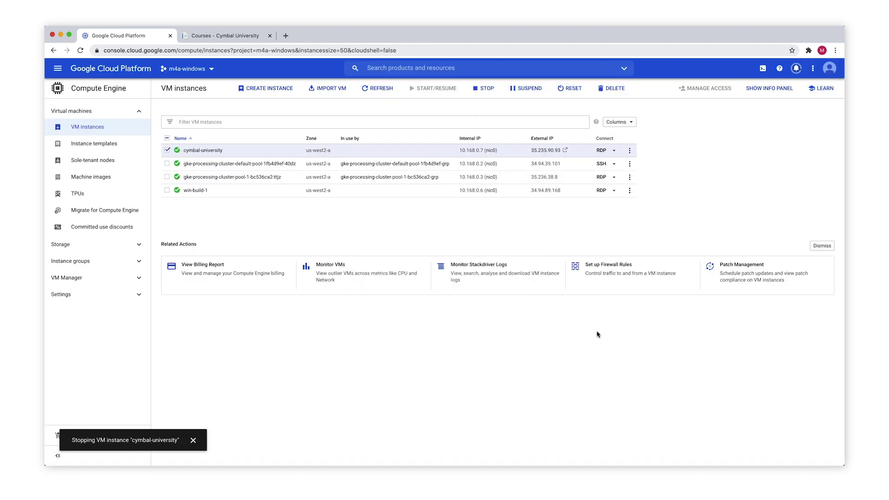
# Step: Go to Anthos Migrate to containers and view the processing clusters available for migrations
pyautogui.click(57, 69)
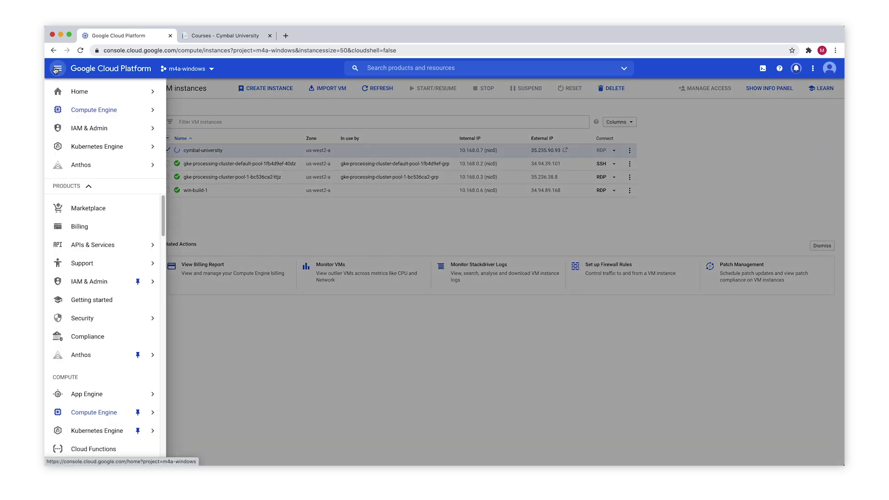
pyautogui.moveTo(143, 166)
pyautogui.click(207, 237)
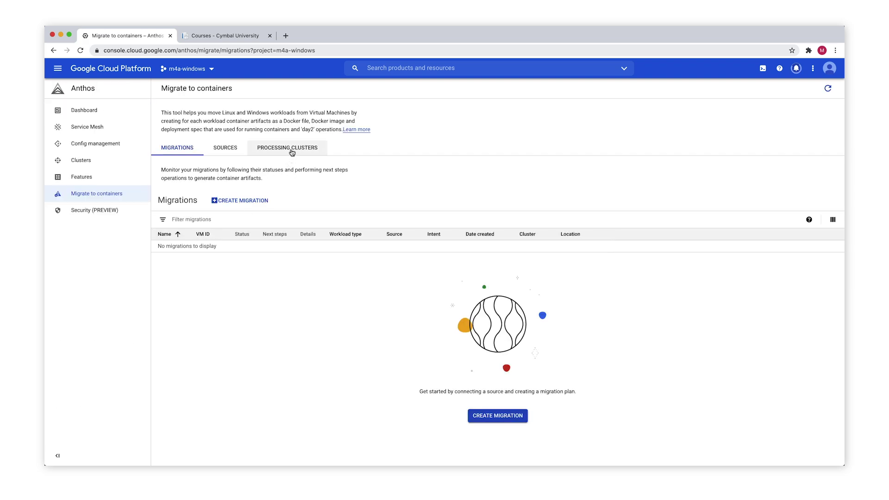
pyautogui.click(289, 151)
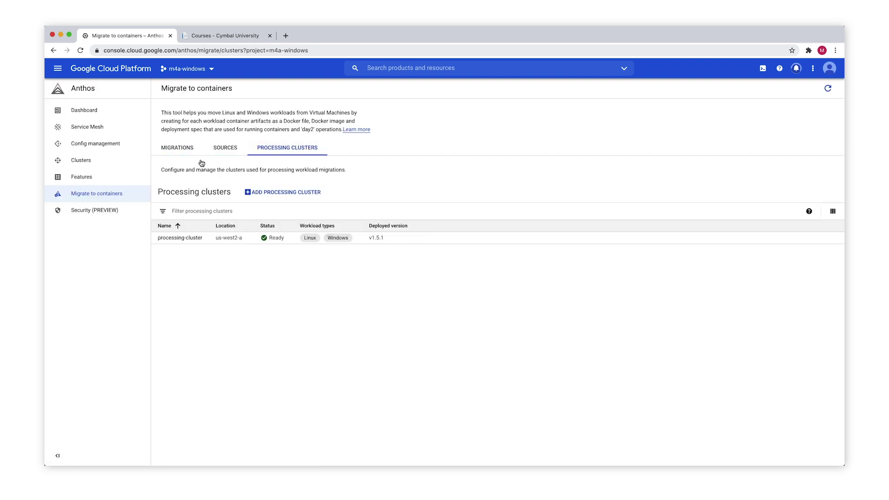
# Step: Start adding a new migration source and assign processing-cluster as its processing cluster
pyautogui.click(224, 147)
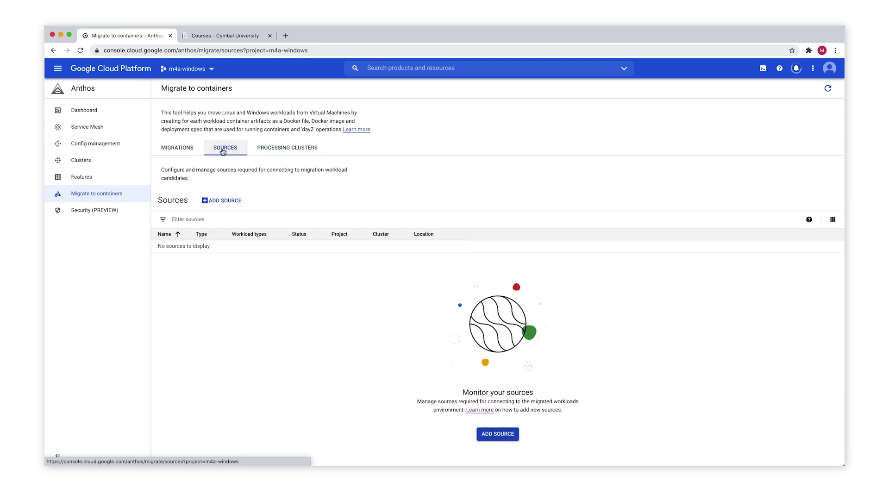
pyautogui.click(220, 202)
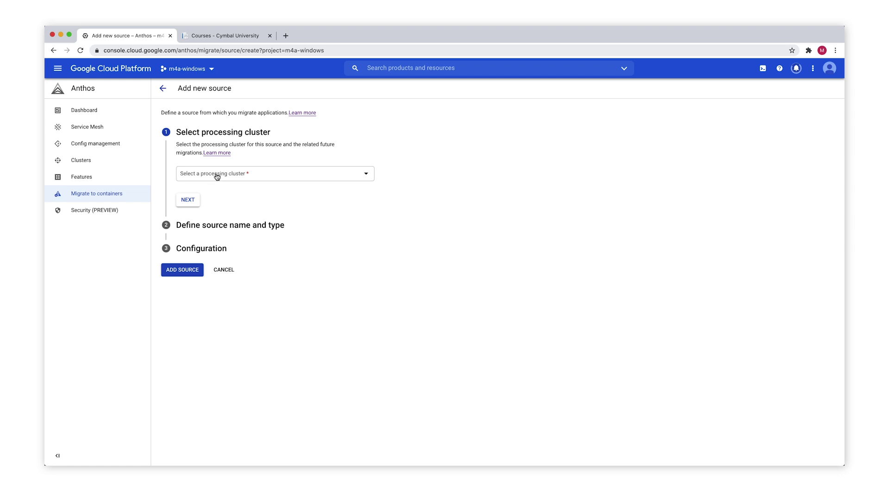
pyautogui.click(217, 179)
pyautogui.click(210, 206)
pyautogui.click(189, 200)
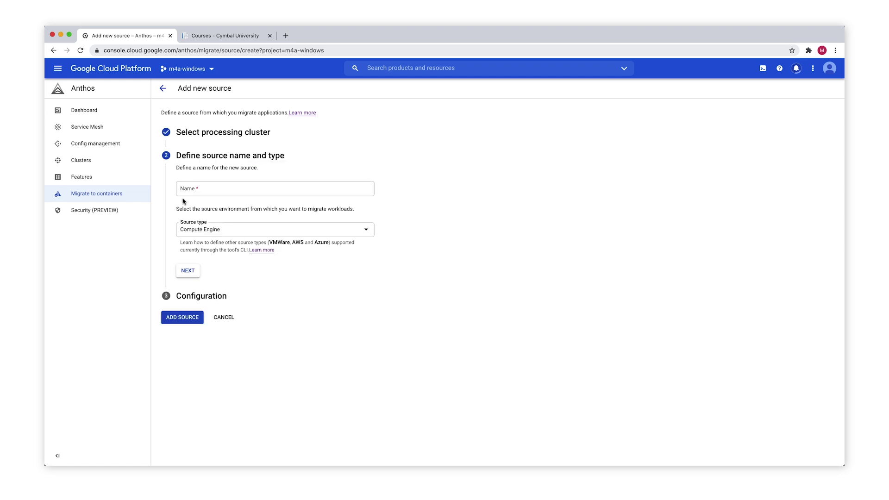
# Step: Name the source windows-migration-source, keep the Compute Engine type and a new service account in project m4a-windows, and add the source
pyautogui.click(200, 188)
pyautogui.write('windows-migration-source')
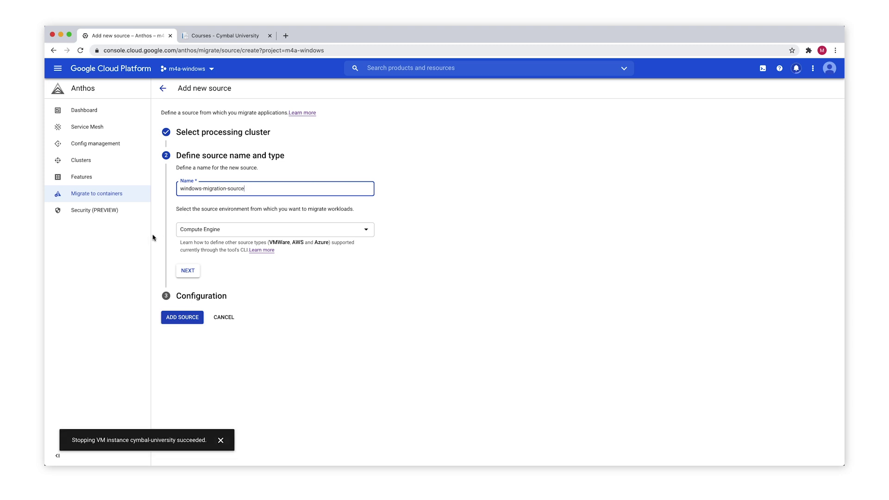
pyautogui.click(187, 270)
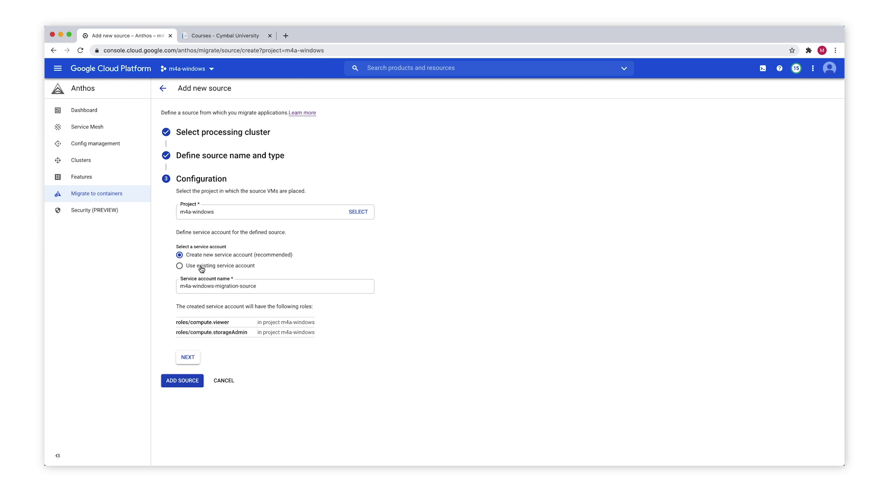
pyautogui.click(178, 359)
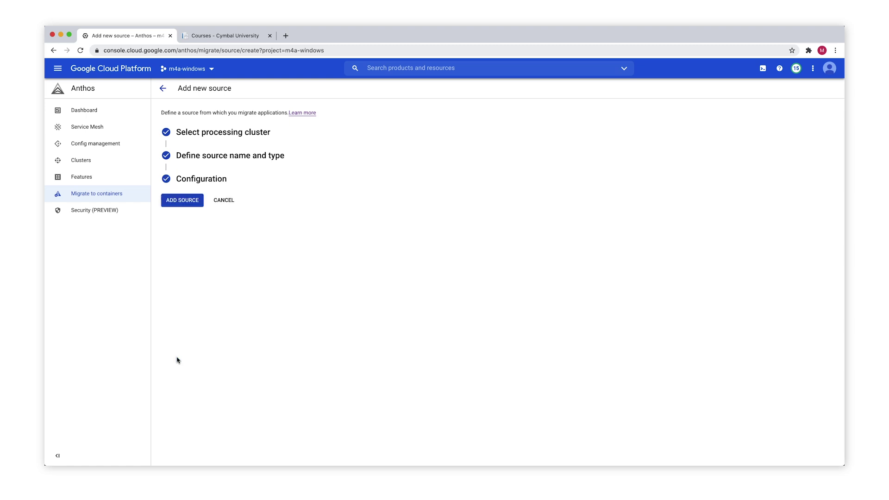
pyautogui.click(188, 202)
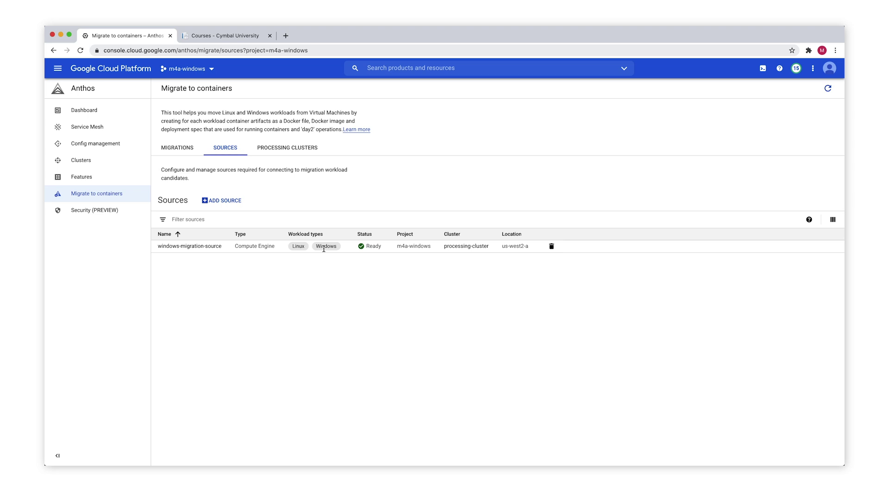
# Step: Start a new migration named windows-migration that uses windows-migration-source as its source
pyautogui.click(185, 151)
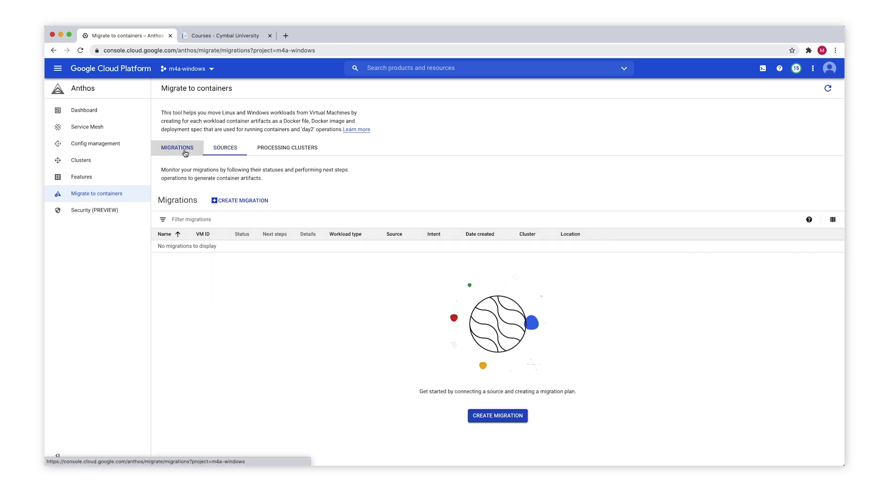
pyautogui.click(235, 201)
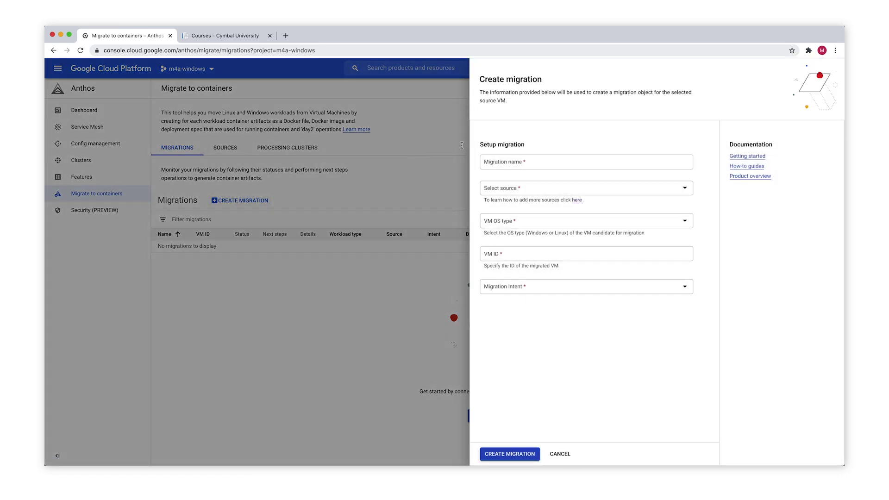
pyautogui.click(507, 160)
pyautogui.write('windows-migration')
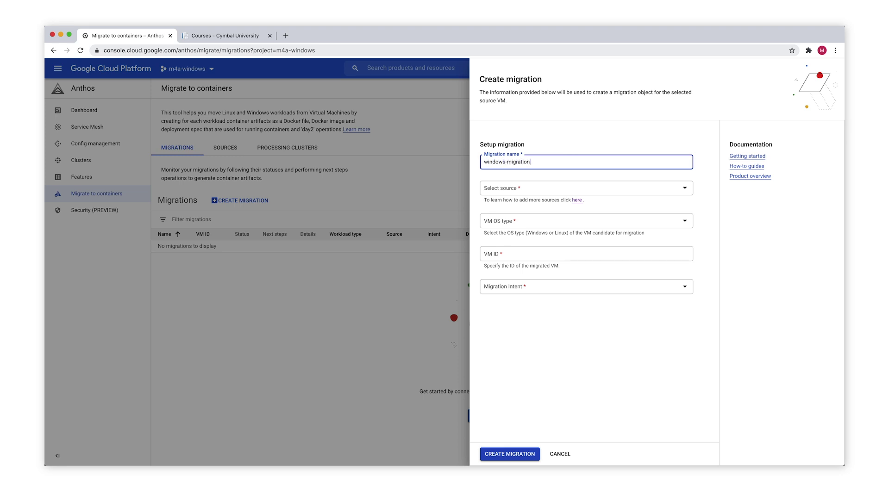
pyautogui.click(513, 193)
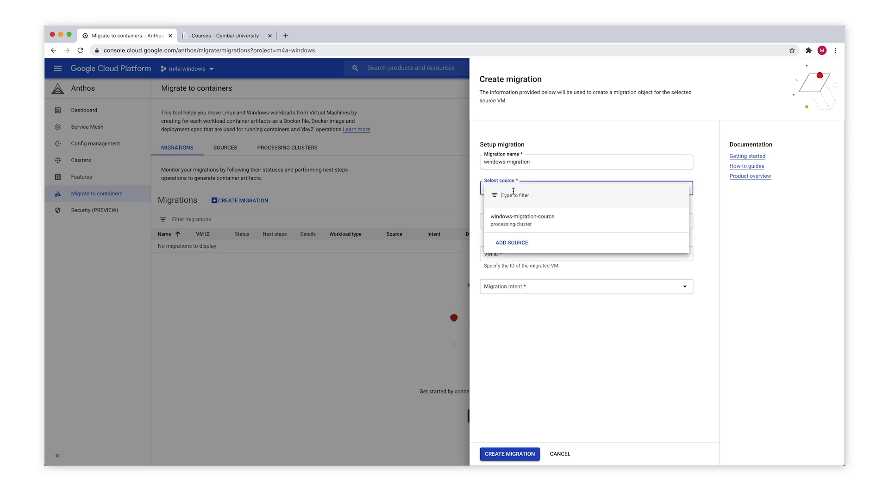
pyautogui.click(516, 217)
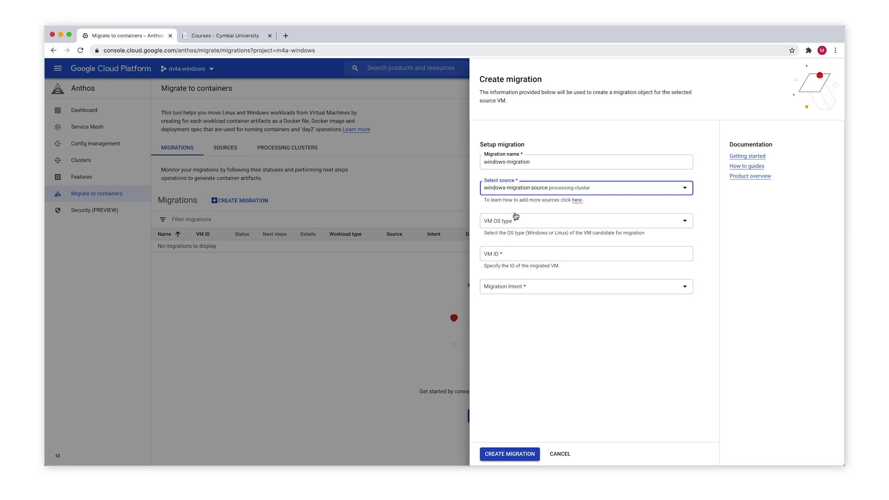
# Step: Set the VM OS type to Windows and the VM ID to cymbal-university, keep the Image intent, and create the migration
pyautogui.click(514, 227)
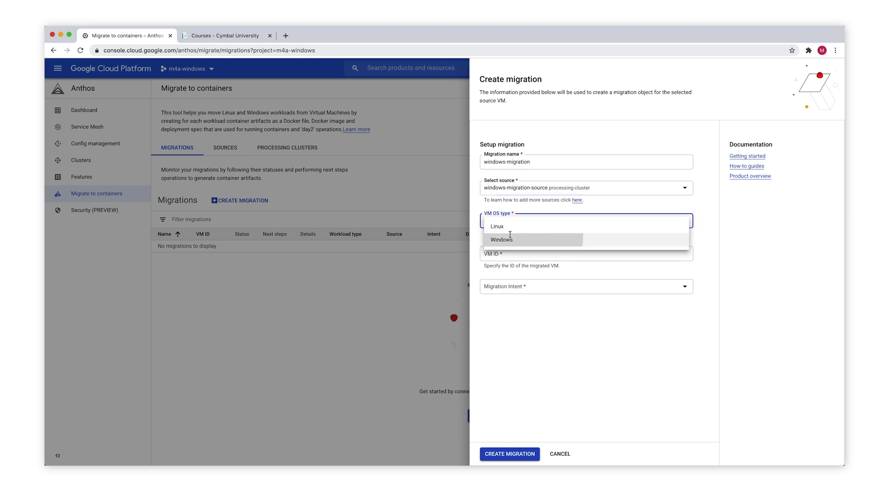
pyautogui.click(510, 236)
pyautogui.click(512, 254)
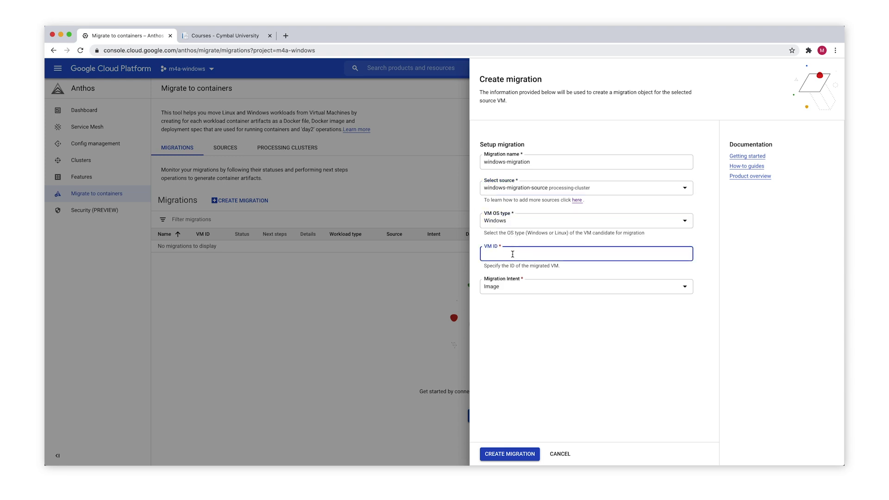
pyautogui.write('cymbal-university')
pyautogui.press('Tab')
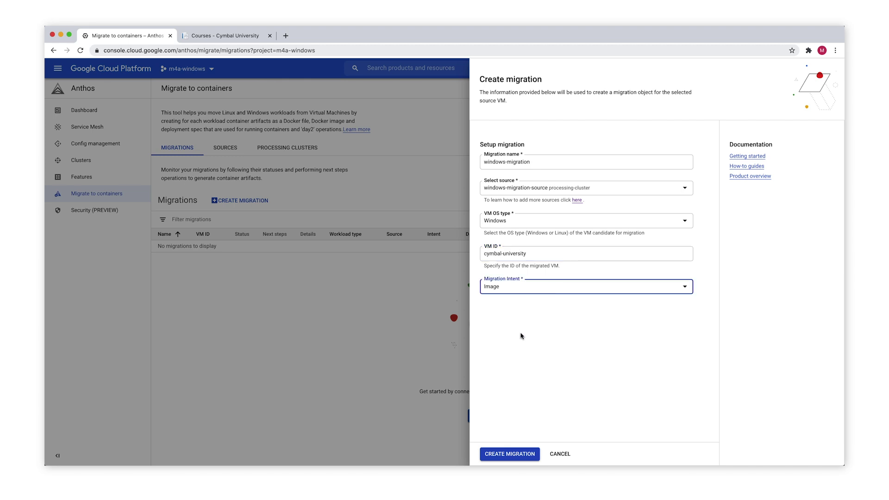
pyautogui.click(514, 456)
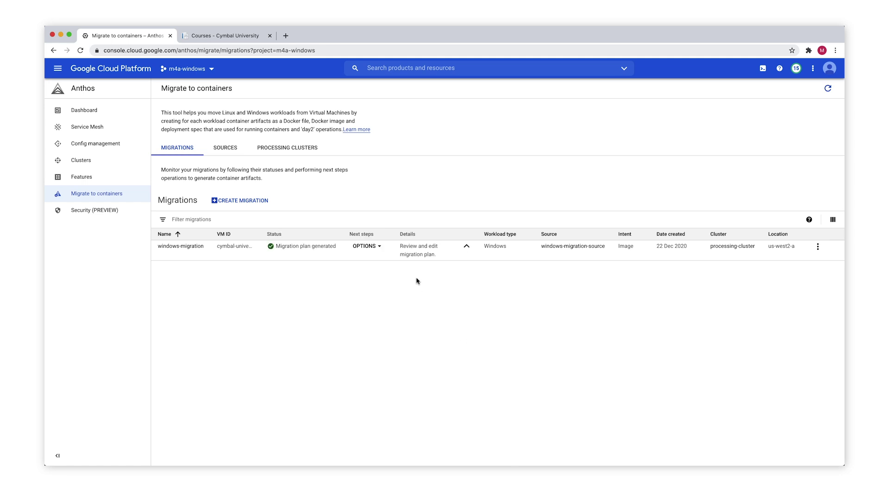
# Step: Review the application pools and site physical path in the windows-migration plan, and save it while generating artifacts
pyautogui.click(375, 248)
pyautogui.click(371, 261)
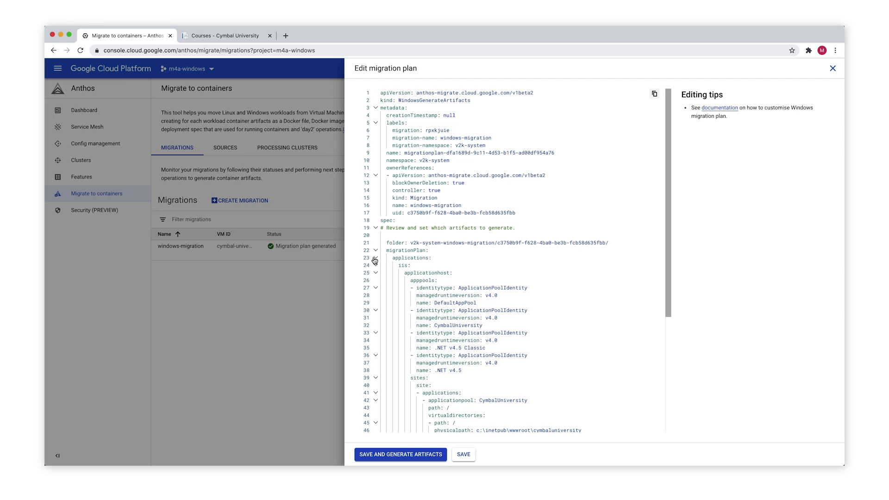
pyautogui.moveTo(437, 348); pyautogui.dragTo(485, 347)
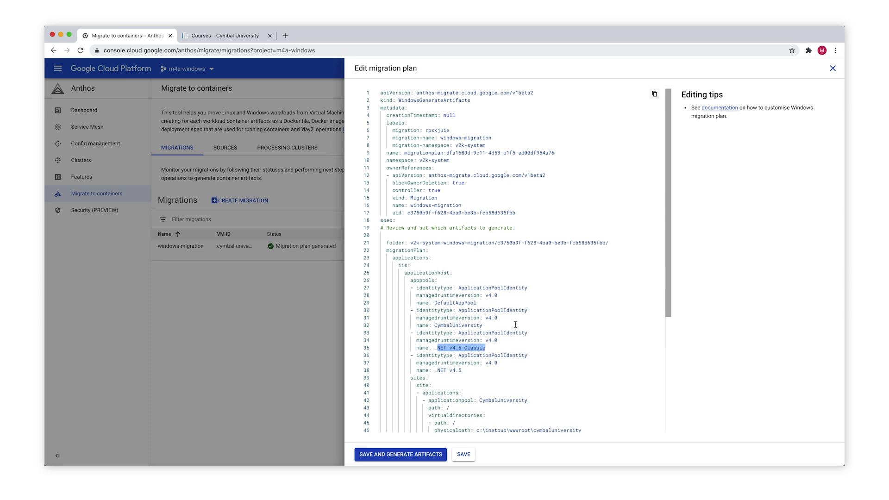
pyautogui.scroll(-4, 514, 324)
pyautogui.moveTo(475, 347); pyautogui.dragTo(582, 348)
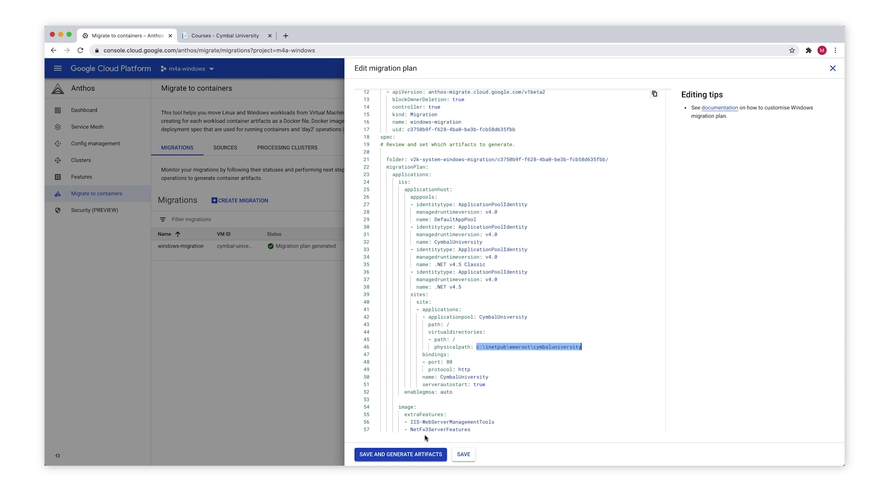
pyautogui.click(410, 455)
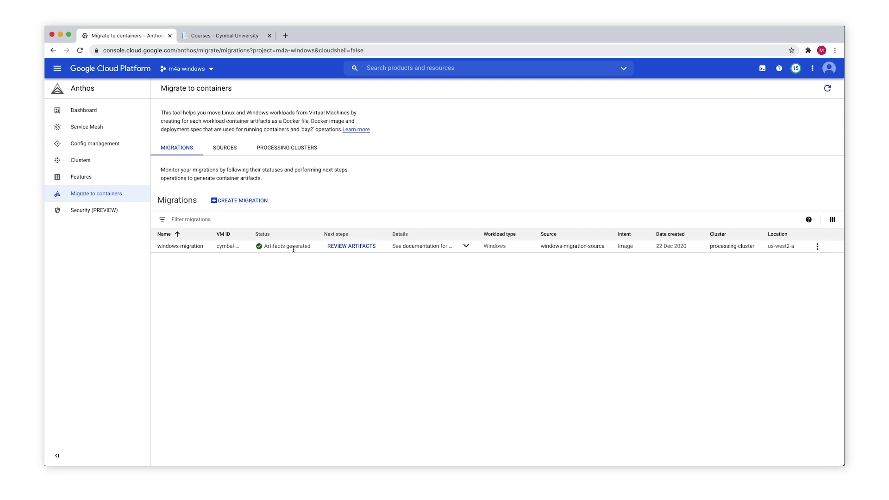
# Step: Run "migctl migration get-artifacts windows-migration" in Cloud Shell and copy the returned gsutil command up to artifacts.zip
pyautogui.click(762, 69)
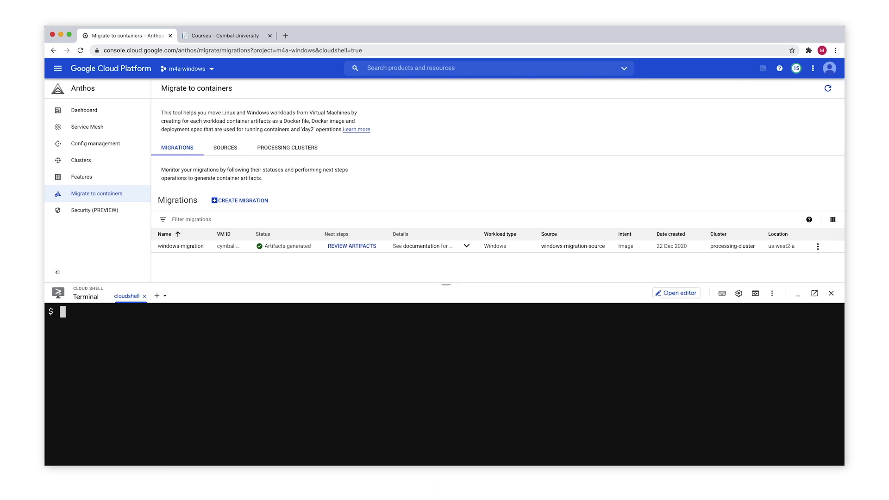
pyautogui.write('migctl migration get-artifacts windows-migration')
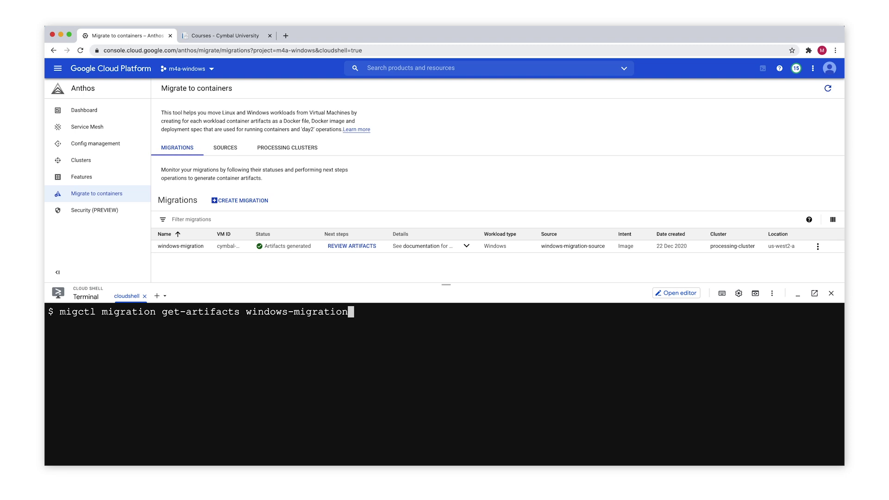
pyautogui.press('Return')
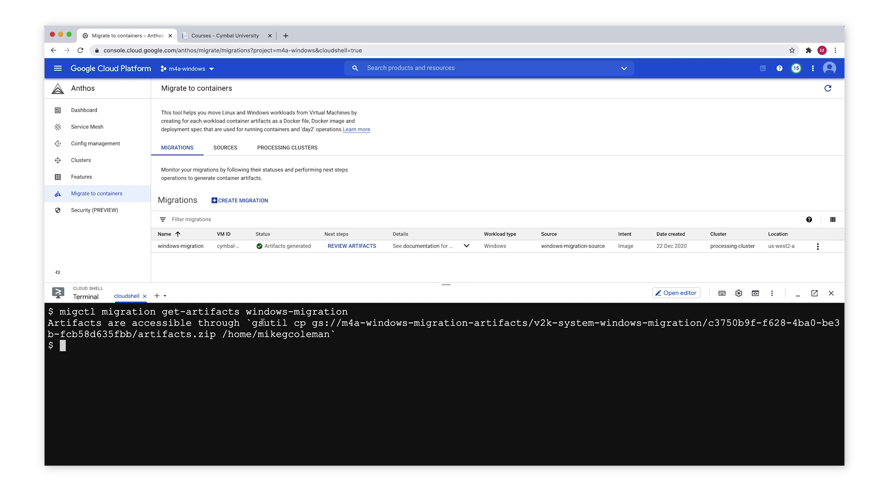
pyautogui.moveTo(250, 324); pyautogui.dragTo(210, 334)
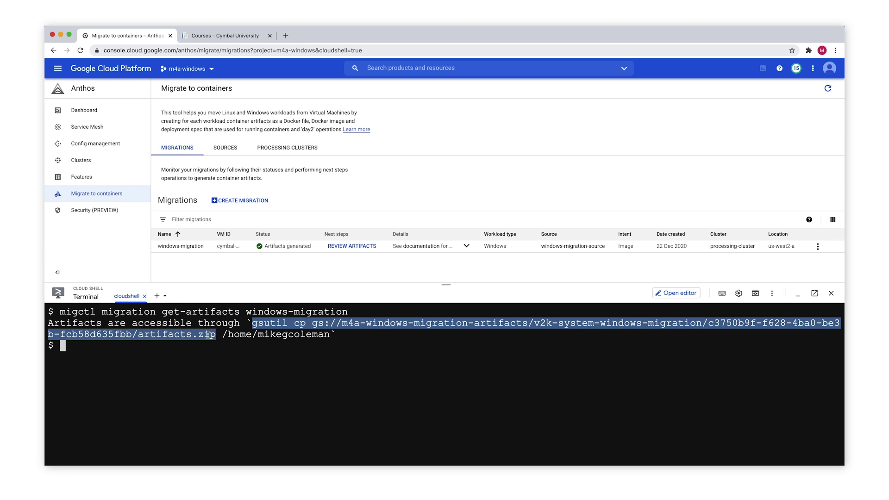
# Step: Switch to the Windows-build remote desktop and run the copied gsutil cp command to download artifacts.zip into the current folder
pyautogui.press('super+Tab')
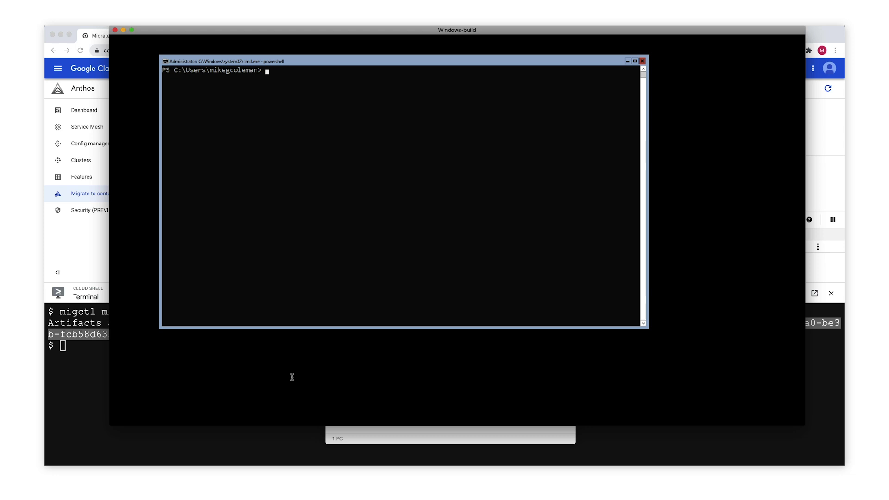
pyautogui.write('gsutil cp gs://m4a-windows-migration-artifacts/v2k-system-windows-migration/c3750b9f-f628-4ba0-be3b-fcb58d635fbb/artifacts.zip')
pyautogui.write('.')
pyautogui.press('Return')
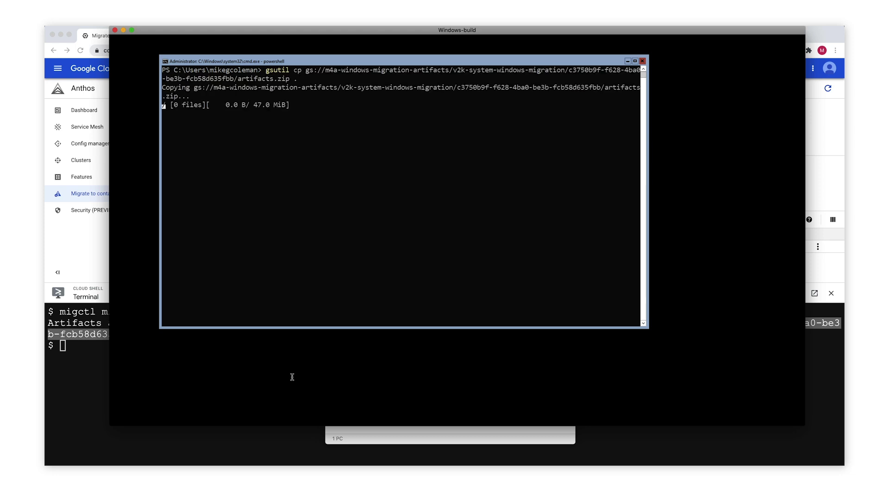
# Step: Clear the PowerShell console and list the contents of the current folder
pyautogui.write('clear')
pyautogui.press('Return')
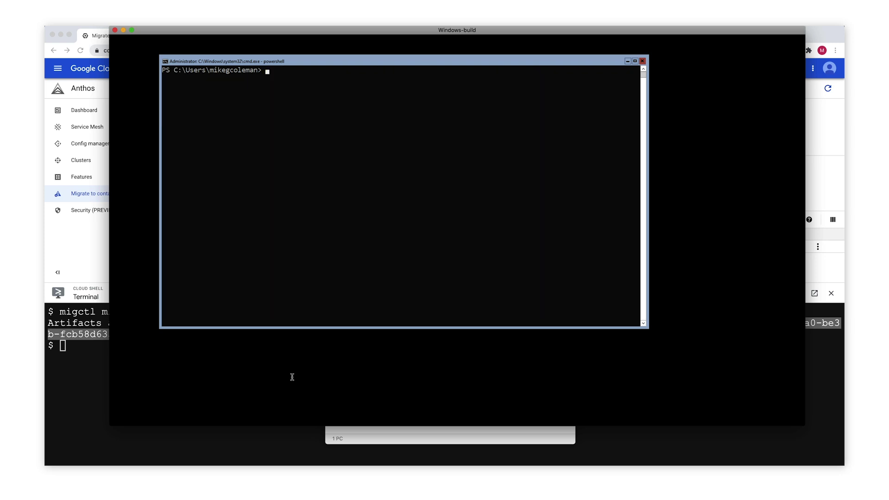
pyautogui.write('dir')
pyautogui.press('Return')
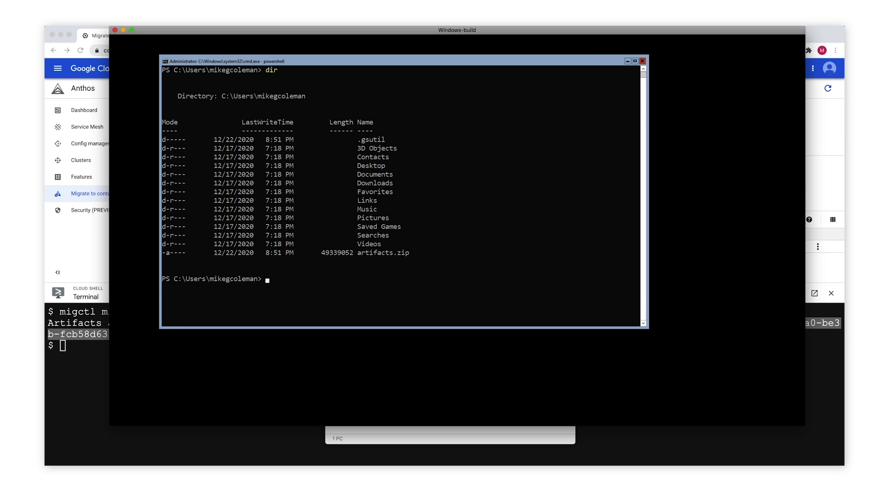
# Step: Extract artifacts.zip in the current folder with PowerShell's Expand-Archive
pyautogui.write('Expand-Ar')
pyautogui.write('chive')
pyautogui.write(' .\\')
pyautogui.write('ar')
pyautogui.press('Tab')
pyautogui.press('Return')
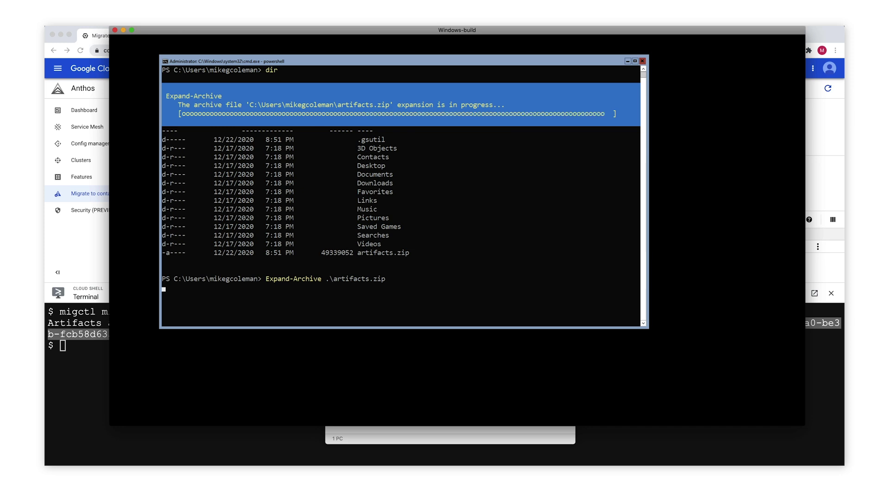
# Step: Clear the PowerShell console and list the contents of the extracted artifacts folder
pyautogui.write('clear')
pyautogui.press('Return')
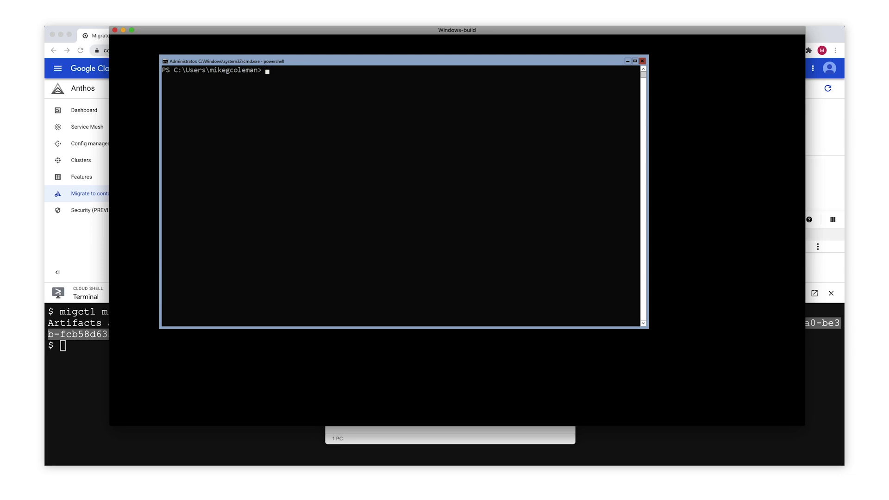
pyautogui.write('dir arf')
pyautogui.press('BackSpace')
pyautogui.press('Tab')
pyautogui.press('Return')
# Step: Build the Docker image tagged gcr.io/m4a-windows/cymbal-university:v1.0.0, then clear the console and push that image to the registry
pyautogui.press('Return')
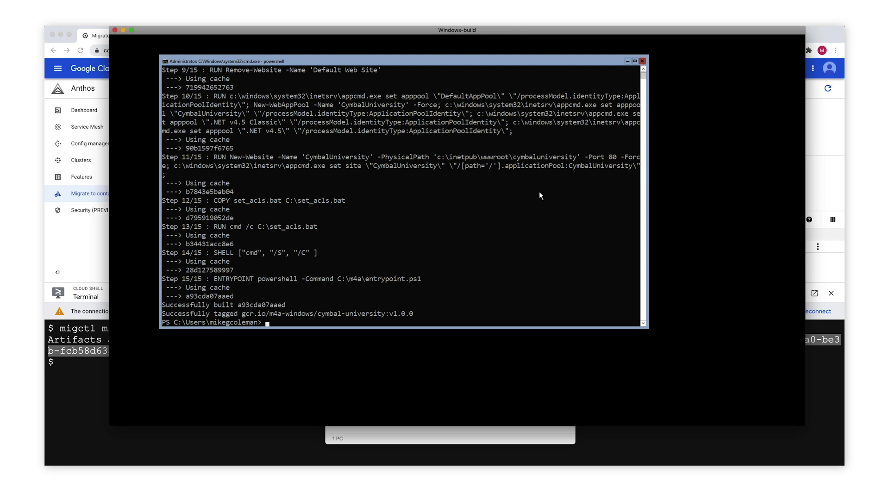
pyautogui.write('cls')
pyautogui.press('Return')
pyautogui.write('docker push gcr.io/m4a-windows/cymbal-university:v1.0.0')
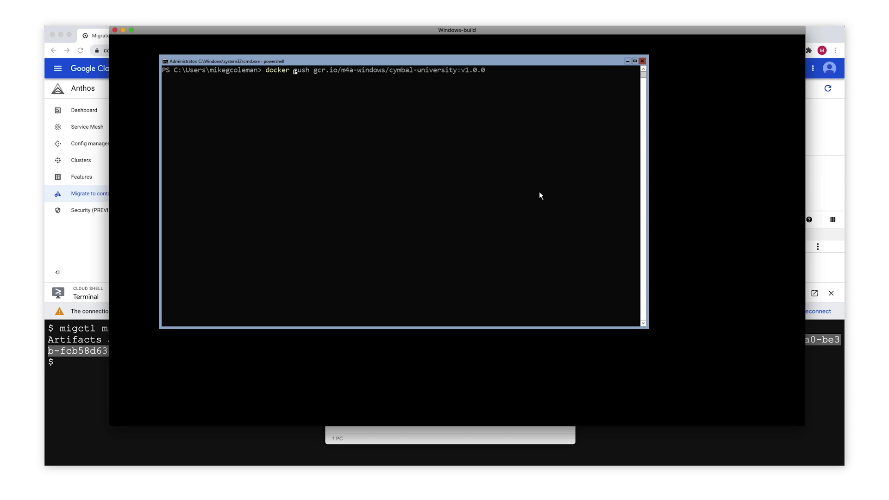
pyautogui.press('Return')
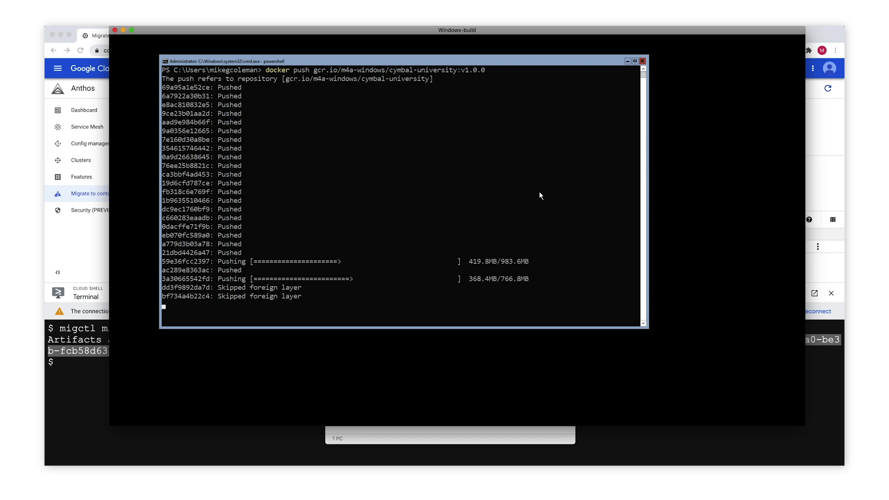
# Step: Switch to Cloud Shell in the browser and fetch the win-prod-cluster credentials for zone us-west2-a in project m4a-windows using gcloud
pyautogui.click(644, 21)
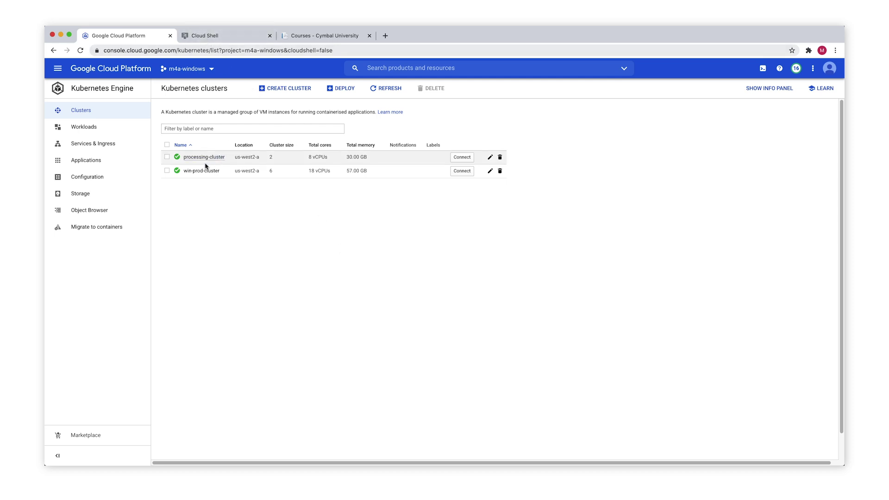
pyautogui.click(216, 35)
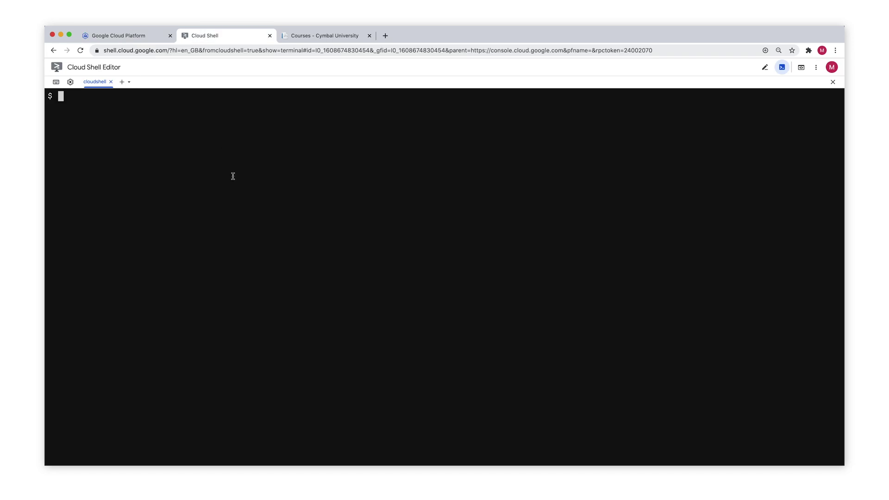
pyautogui.press('super+v')
pyautogui.press('Return')
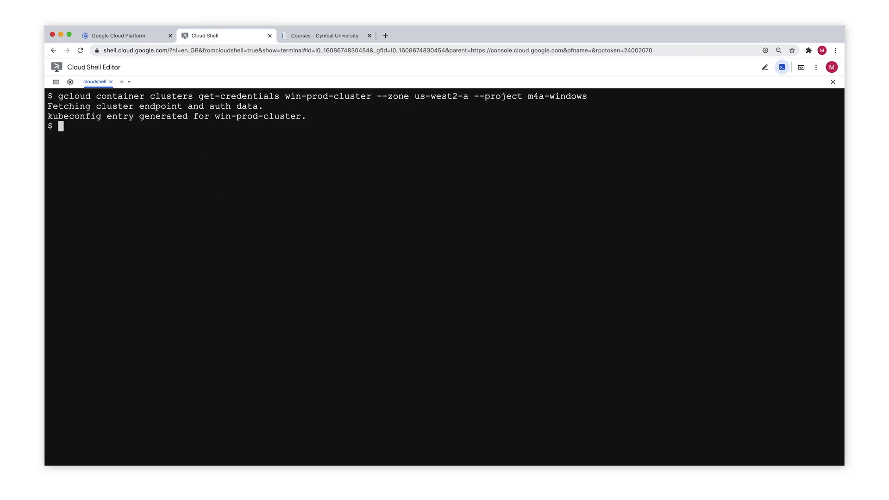
# Step: List the nodes of win-prod-cluster with kubectl and clear the terminal
pyautogui.write('kubectl get nodes')
pyautogui.press('Return')
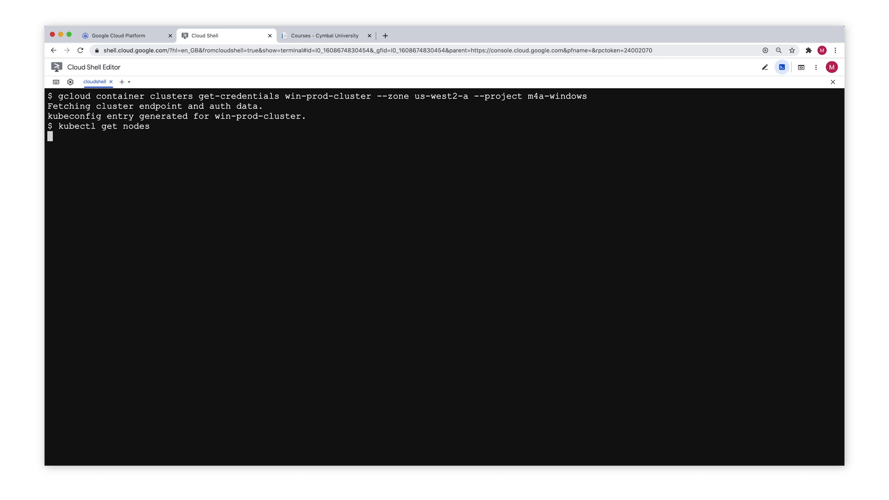
pyautogui.write('clear')
pyautogui.press('Return')
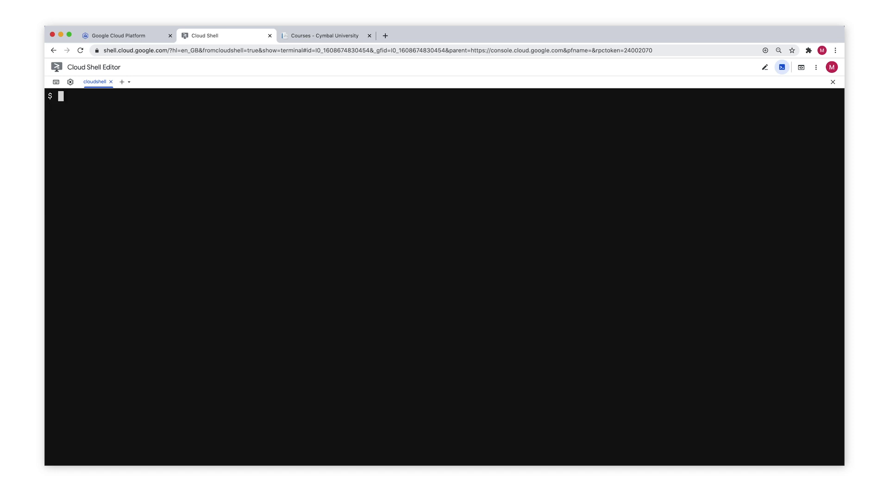
# Step: Print the contents of cymbal-deployment.yaml in the terminal to review the deployment specification
pyautogui.write('cat cy')
pyautogui.press('Tab')
pyautogui.press('Return')
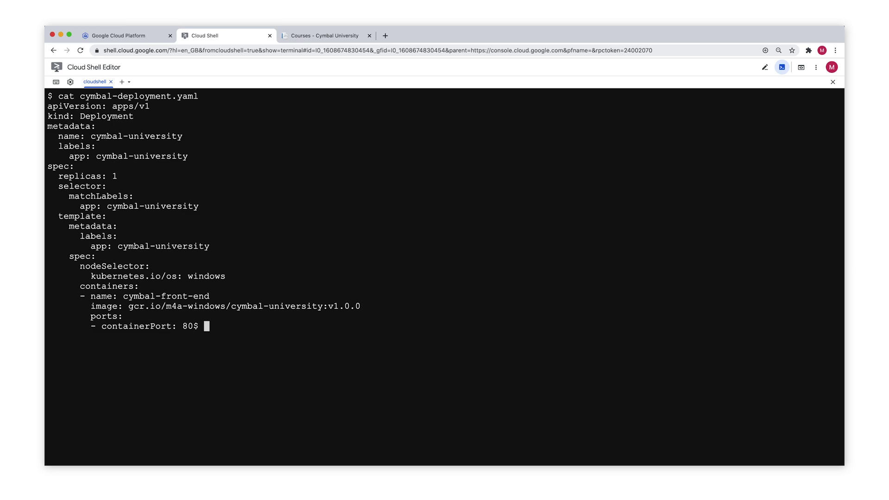
# Step: Apply cymbal-deployment.yaml to the cluster with kubectl to create the cymbal-university deployment
pyautogui.press('Return')
pyautogui.write('kubectl')
pyautogui.press('BackSpace')
pyautogui.press('BackSpace')
pyautogui.press('BackSpace')
pyautogui.write('ctl apply -f ')
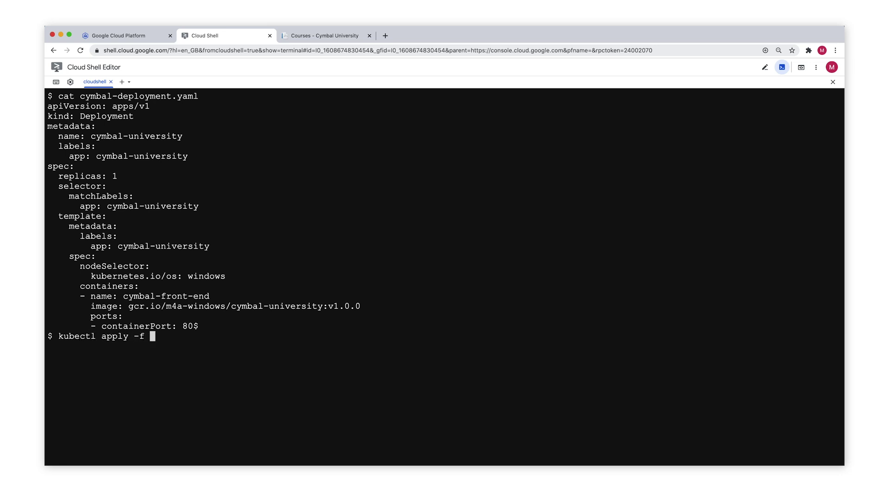
pyautogui.write('cym')
pyautogui.press('Tab')
pyautogui.press('Return')
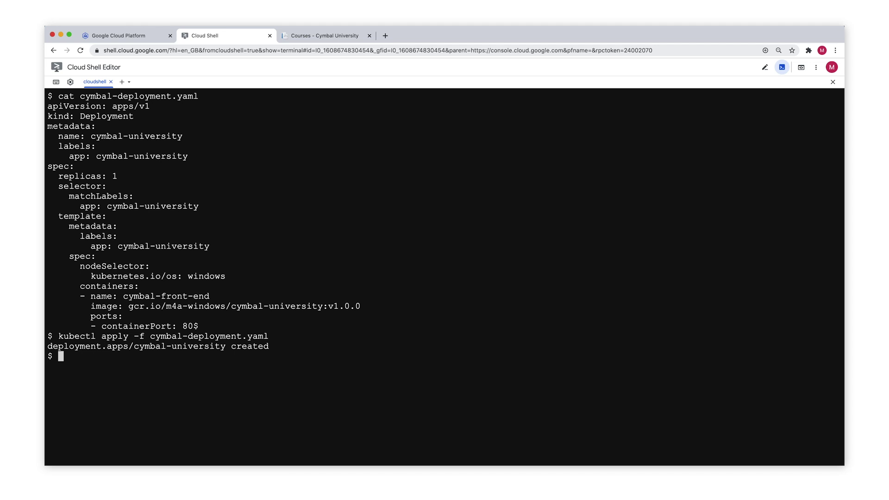
# Step: Clear the terminal and check the status of the cluster's pods and deployments with kubectl
pyautogui.write('clear')
pyautogui.press('Return')
pyautogui.write('kubec')
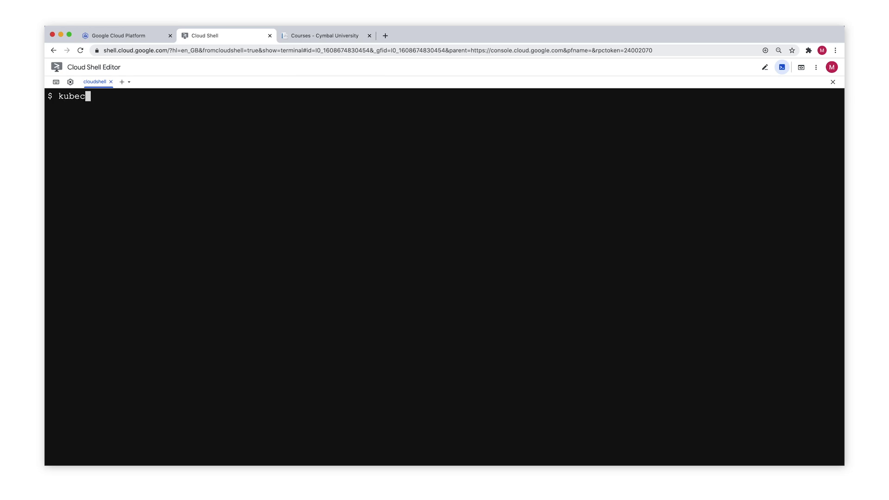
pyautogui.write('tl get pods')
pyautogui.press('Return')
pyautogui.write('kubectl get dep')
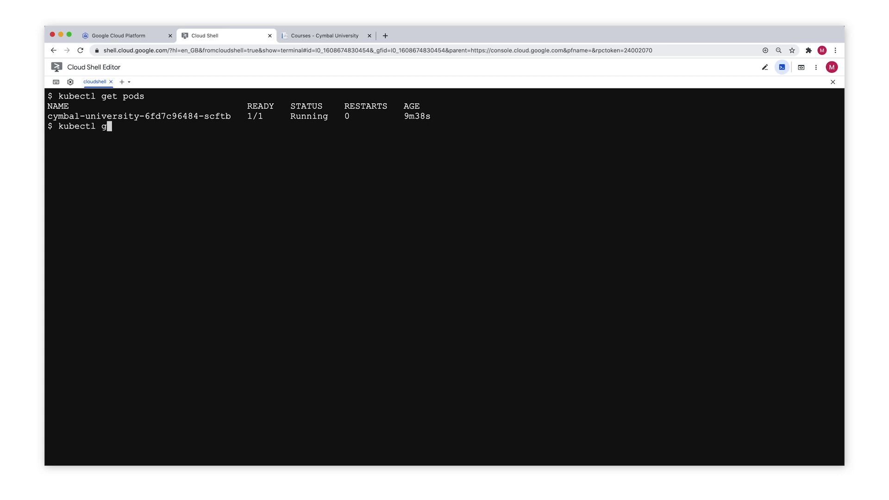
pyautogui.write('loy')
pyautogui.press('Return')
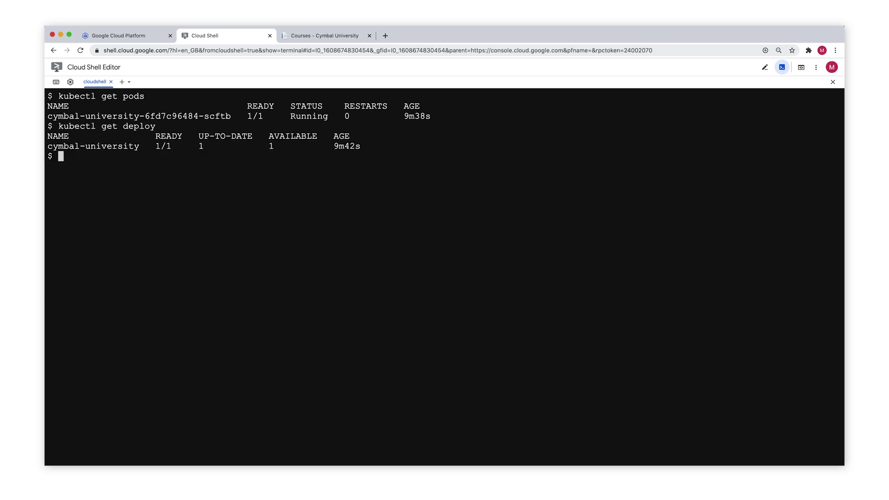
# Step: Expose the cymbal-university deployment as a LoadBalancer service named cymbal-service, and clear the terminal
pyautogui.write('kubectl expose deployment cymbal-university --type=LoadBalancer --name cymbal-service')
pyautogui.press('Return')
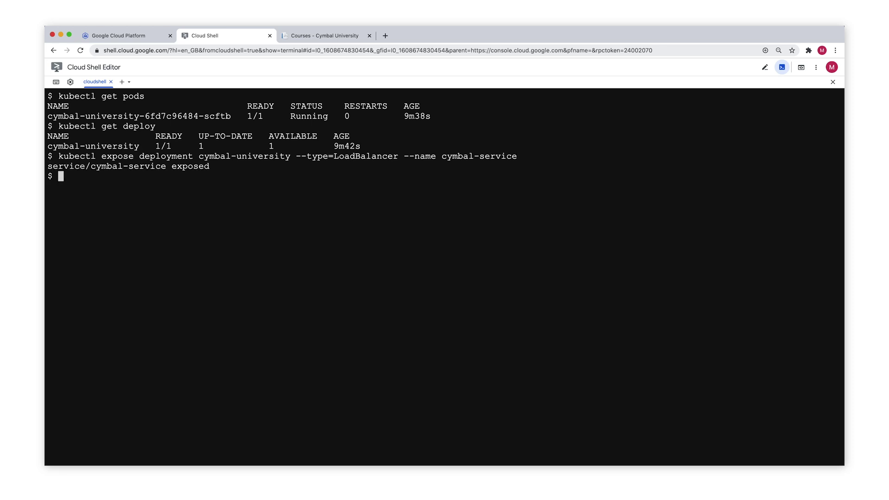
pyautogui.write('clear')
pyautogui.press('Return')
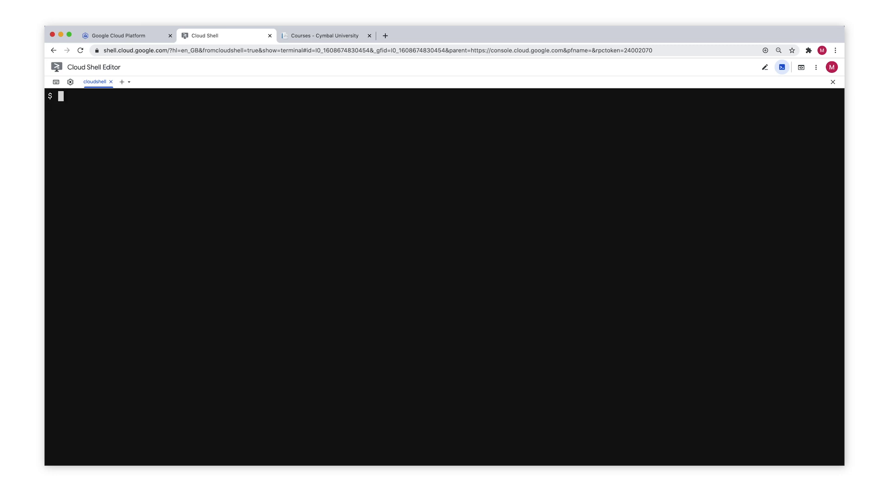
# Step: List the cluster's services with kubectl and copy the external IP of cymbal-service
pyautogui.write('kubectl get services')
pyautogui.press('Return')
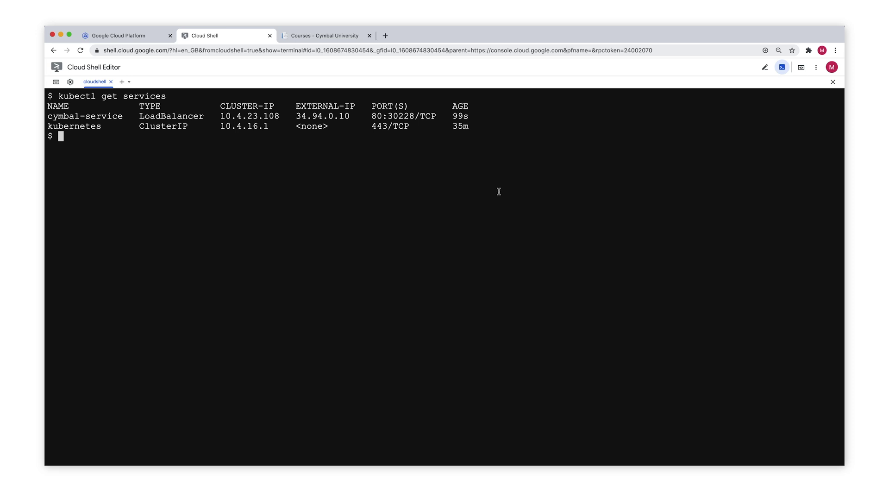
pyautogui.moveTo(296, 115); pyautogui.dragTo(348, 113)
pyautogui.press('super+c')
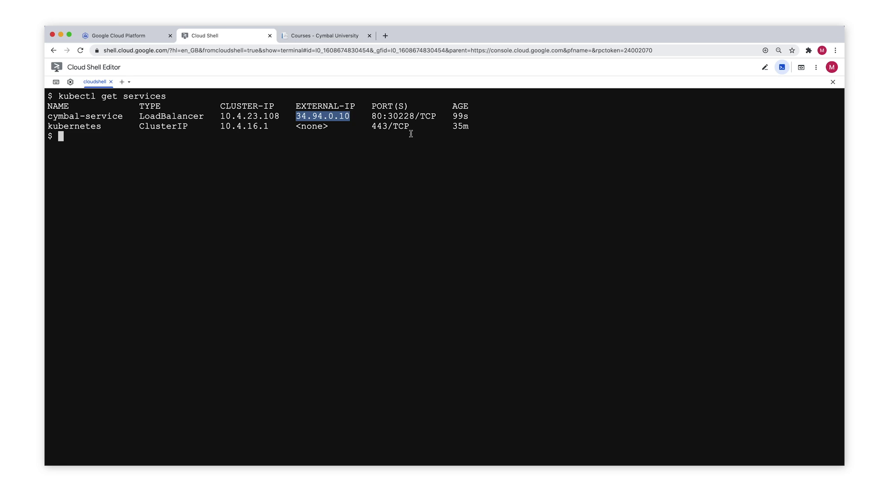
# Step: Open the copied external IP in a new browser tab and view the site's Courses page
pyautogui.click(385, 36)
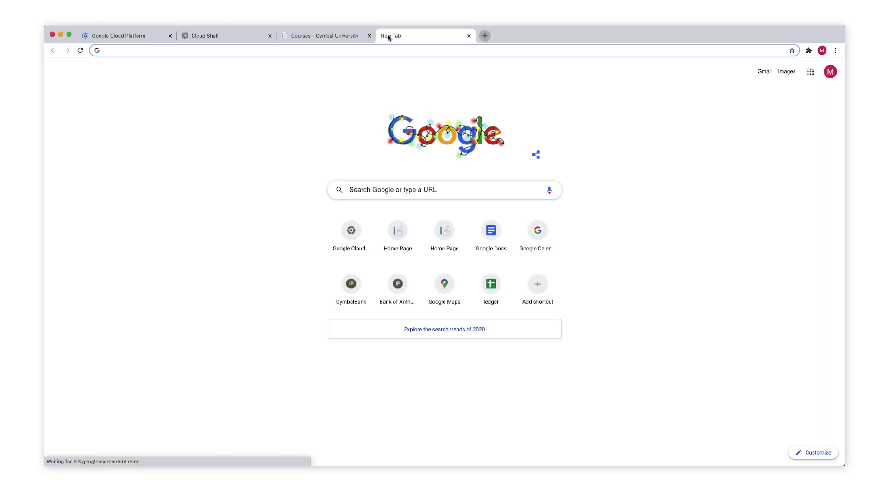
pyautogui.press('super+v')
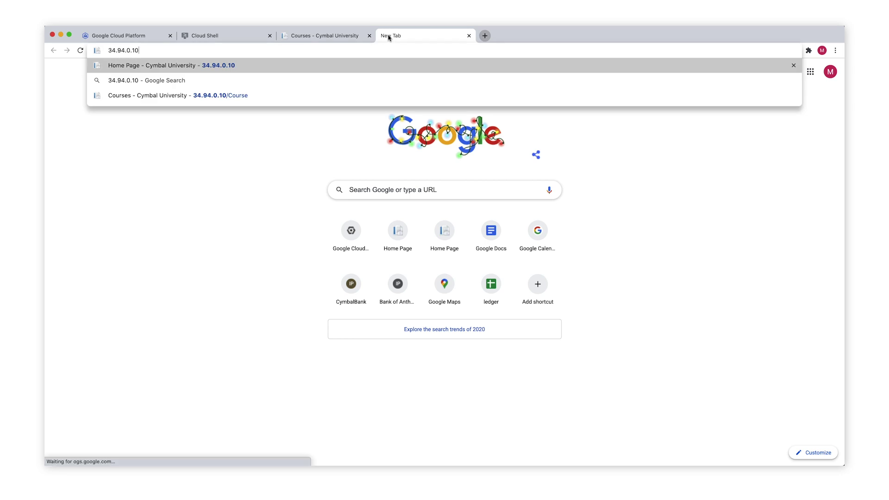
pyautogui.press('Return')
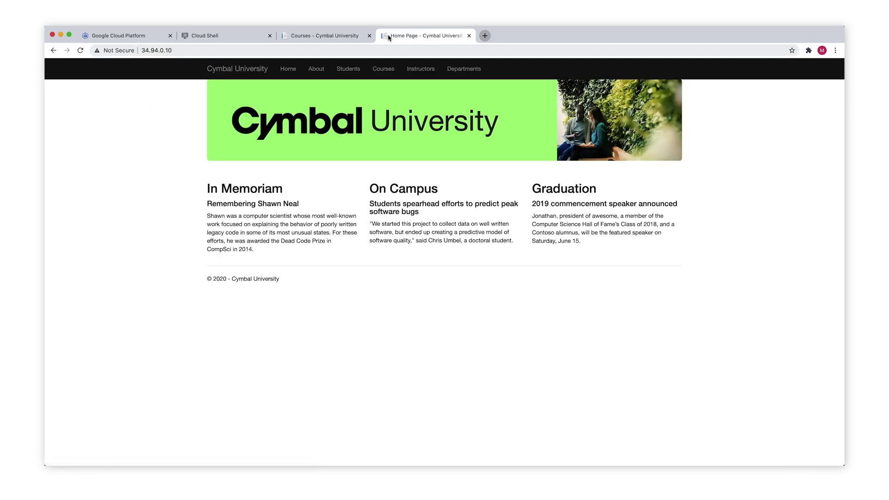
pyautogui.click(375, 69)
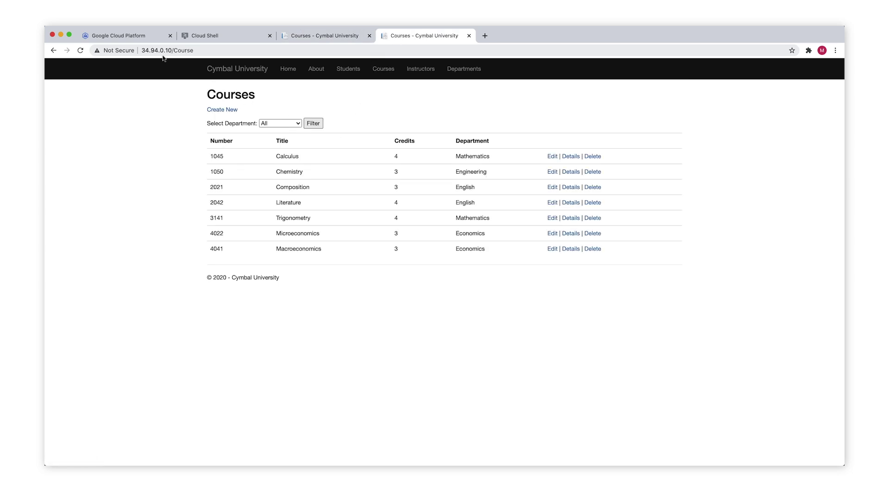
# Step: Return to the Google Cloud console and open the Compute Engine VM instances page
pyautogui.click(125, 35)
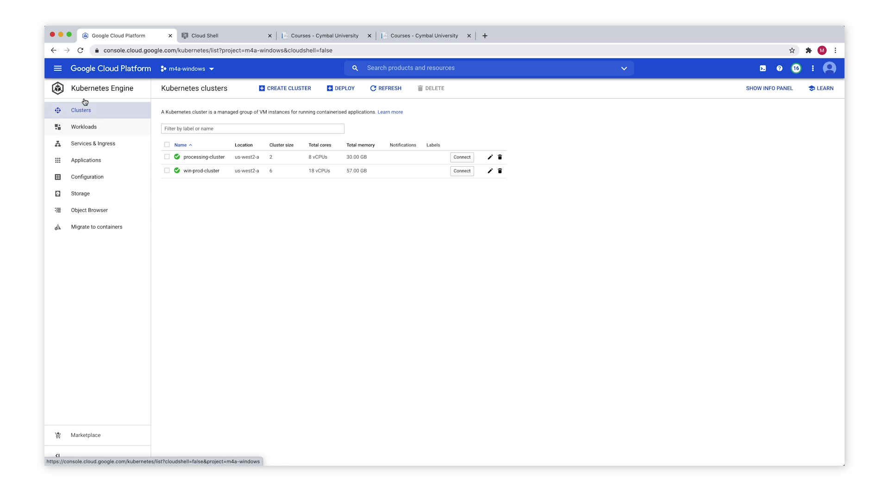
pyautogui.click(57, 68)
pyautogui.moveTo(79, 92)
pyautogui.moveTo(104, 111)
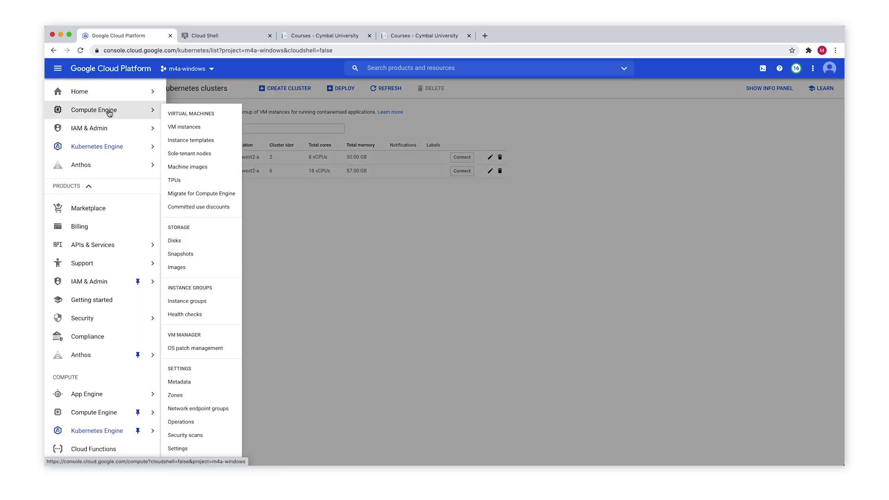
pyautogui.click(186, 127)
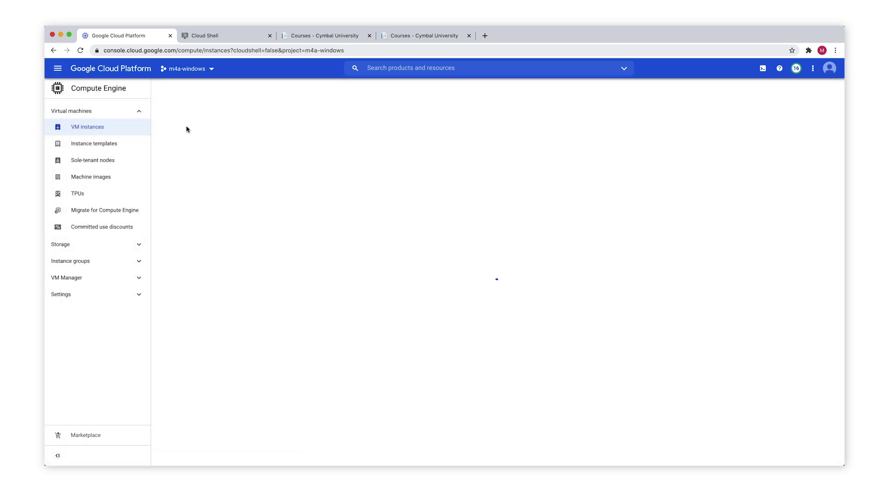